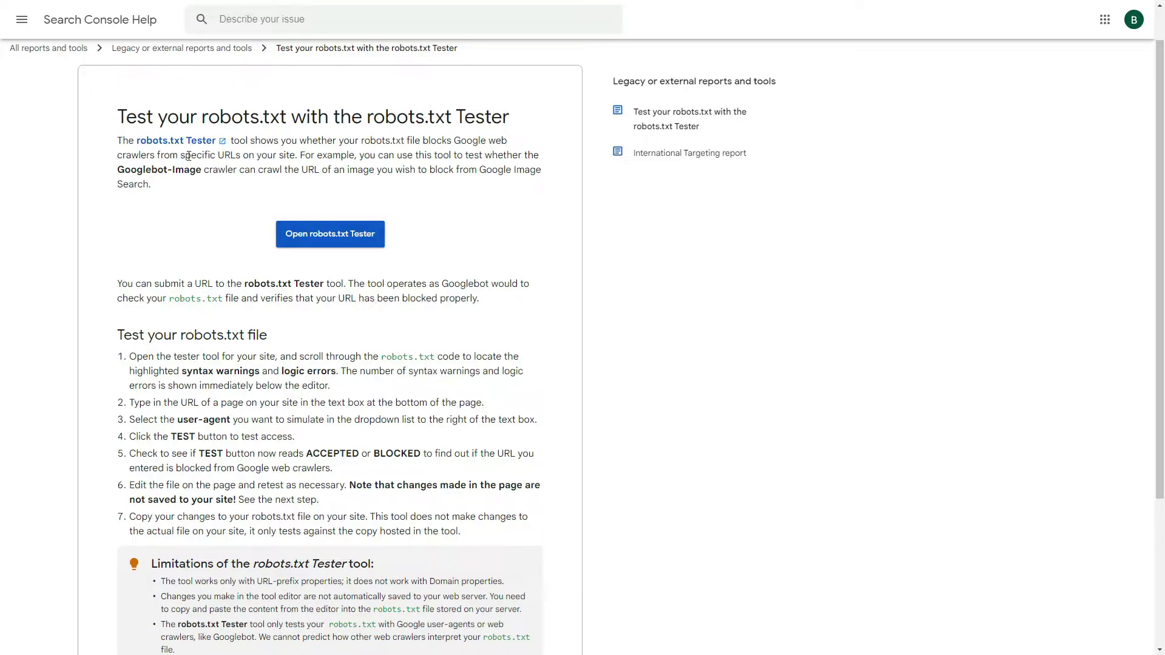
pyautogui.click(334, 240)
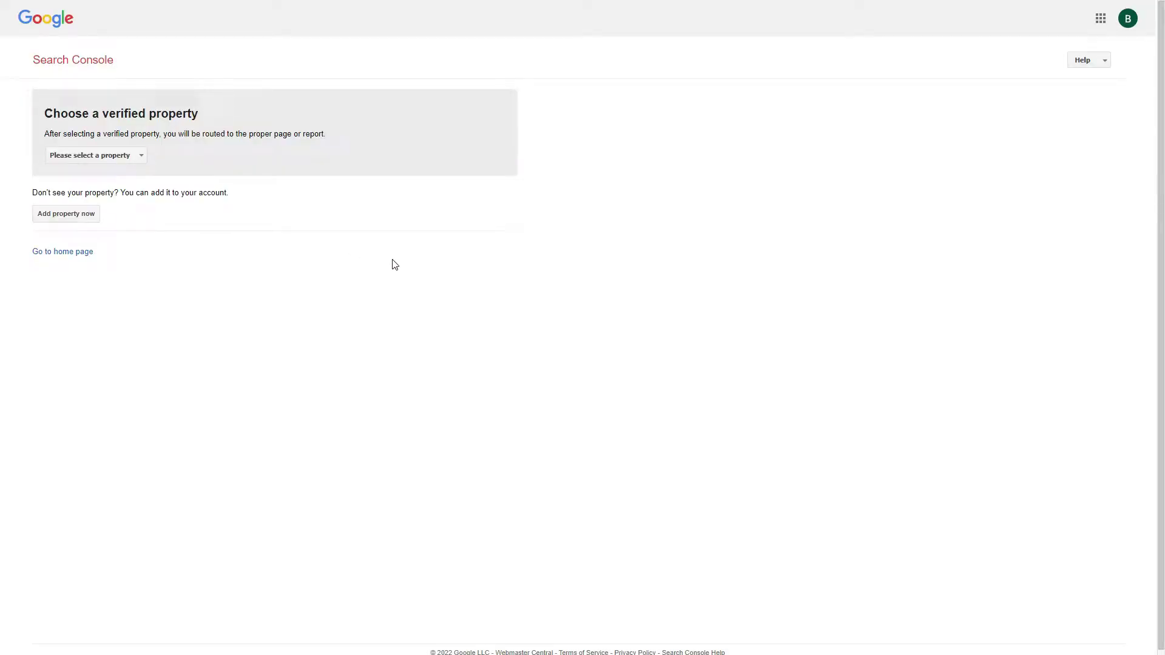
pyautogui.click(117, 159)
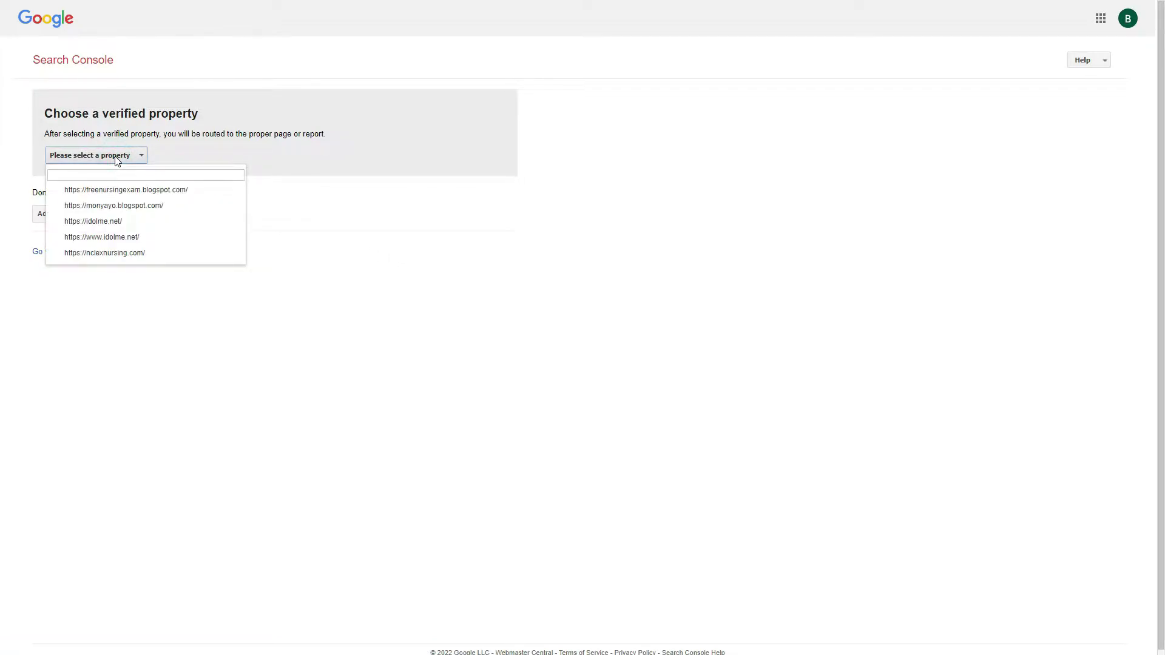
pyautogui.click(123, 222)
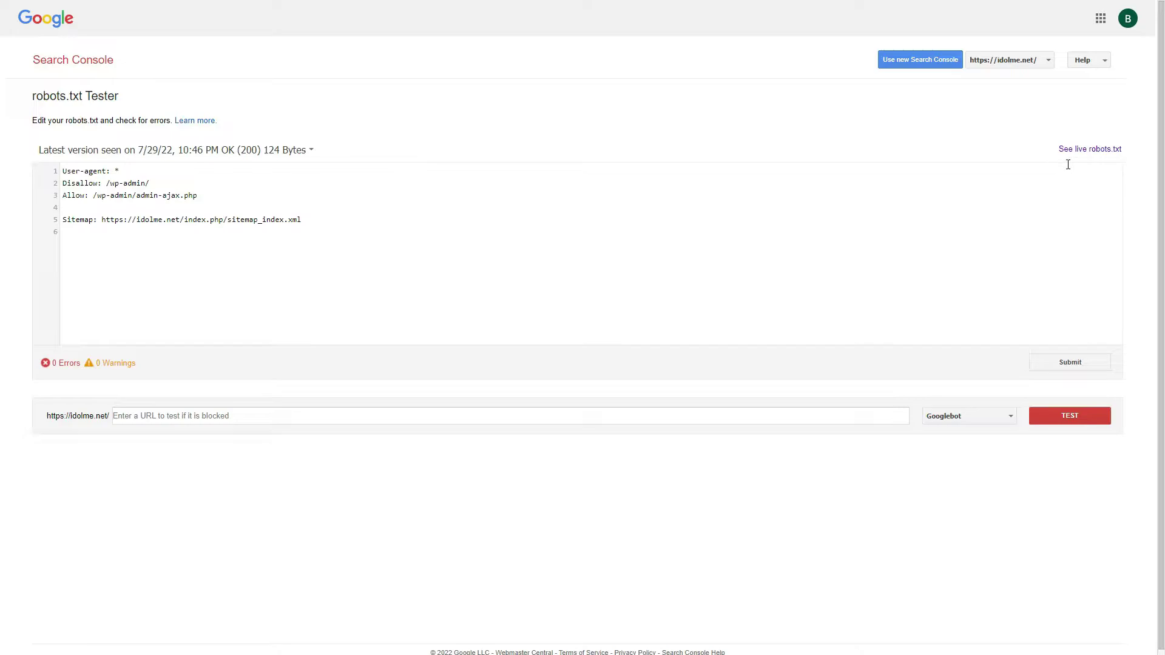
# View idolme.net's live robots.txt in its own tab, then return to the Search Console tester
pyautogui.click(1102, 151)
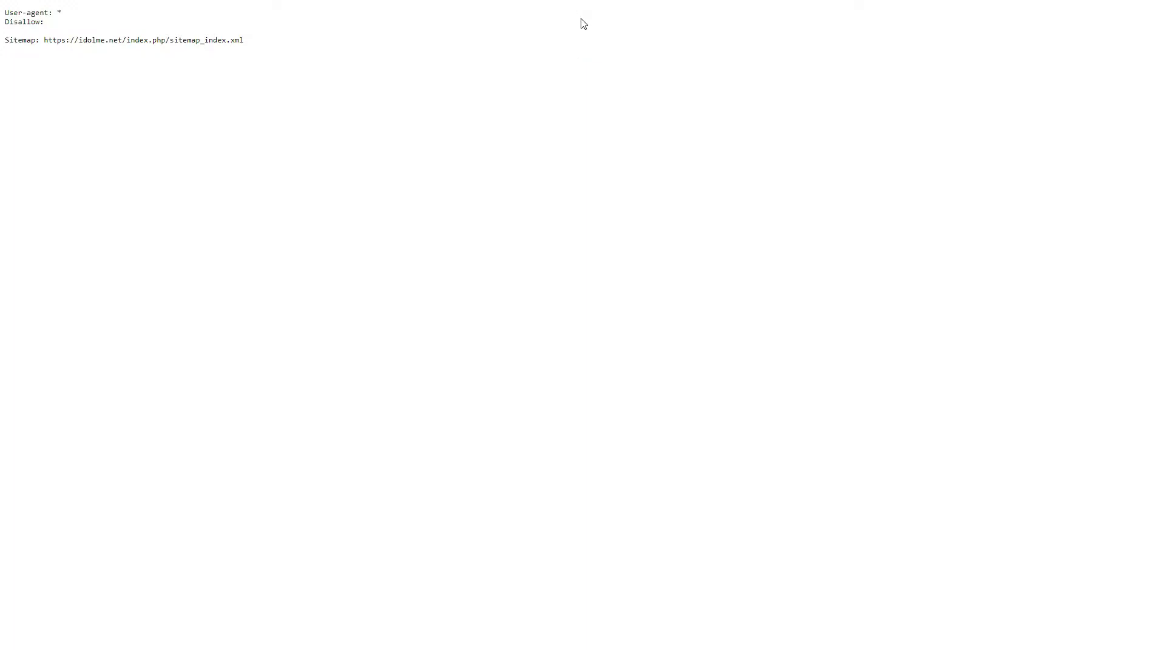
pyautogui.click(584, 40)
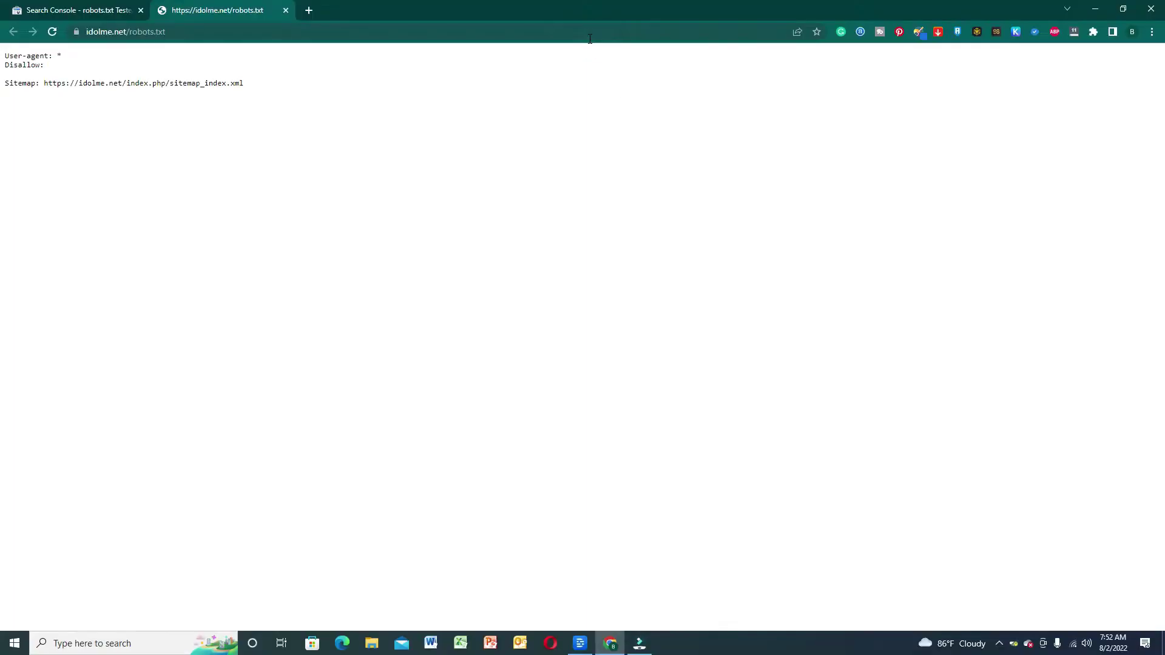
pyautogui.click(99, 9)
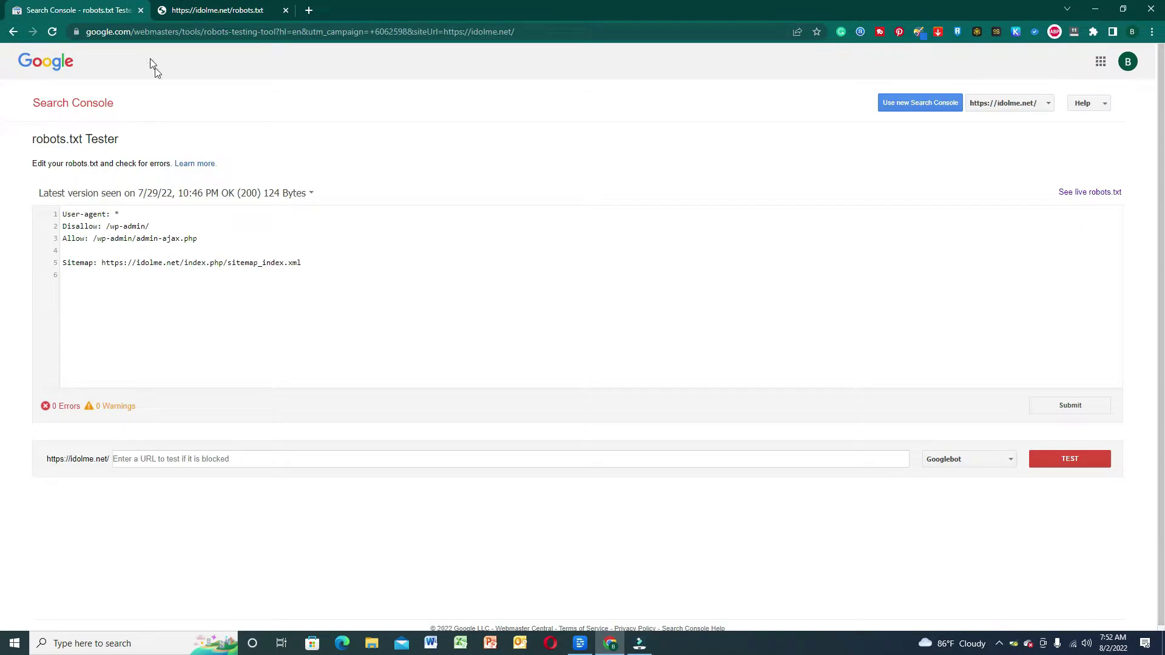
# Search Google for hostinger in a new tab and go to the Hostinger login page
pyautogui.click(311, 12)
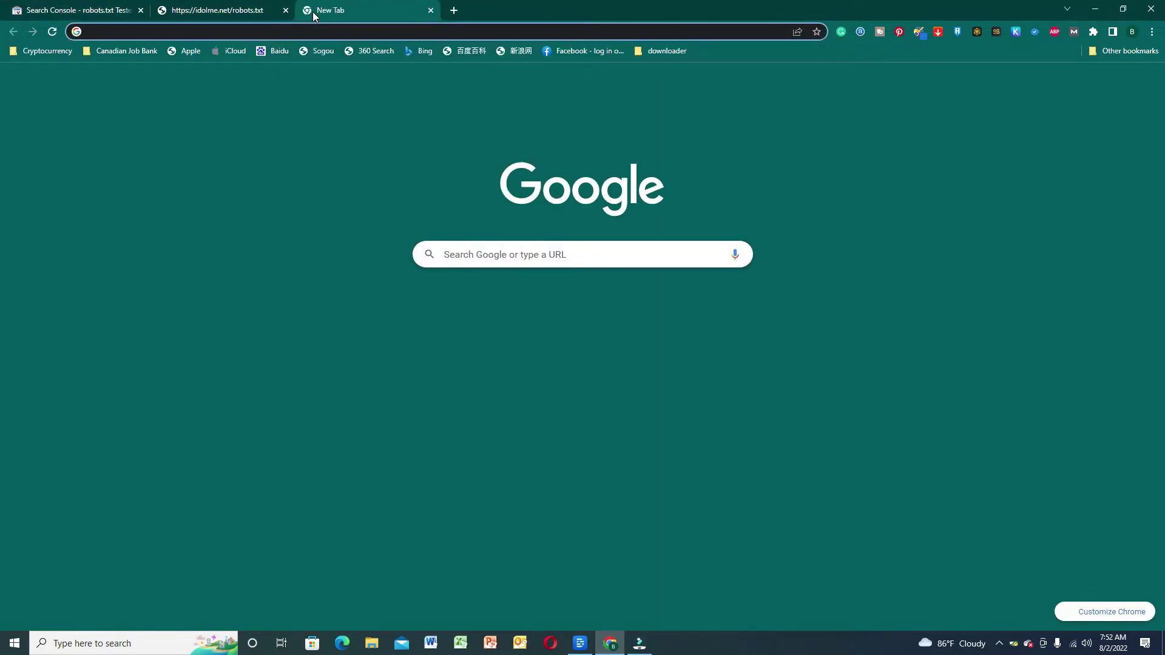
pyautogui.write('hostinger')
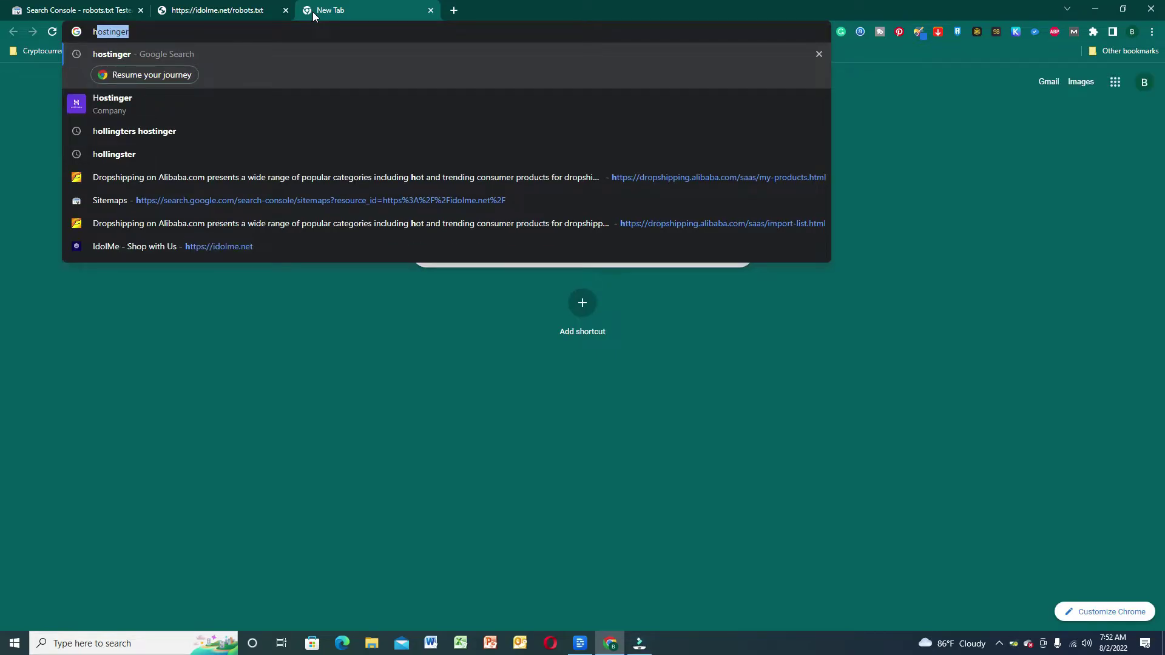
pyautogui.press('Return')
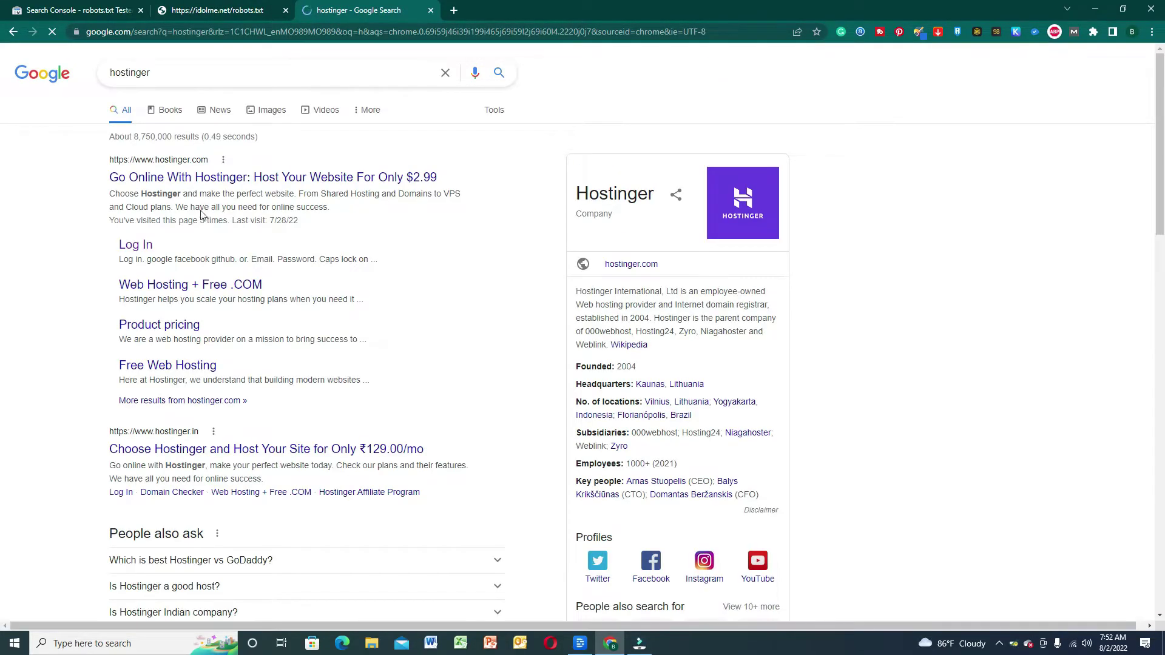
pyautogui.click(143, 249)
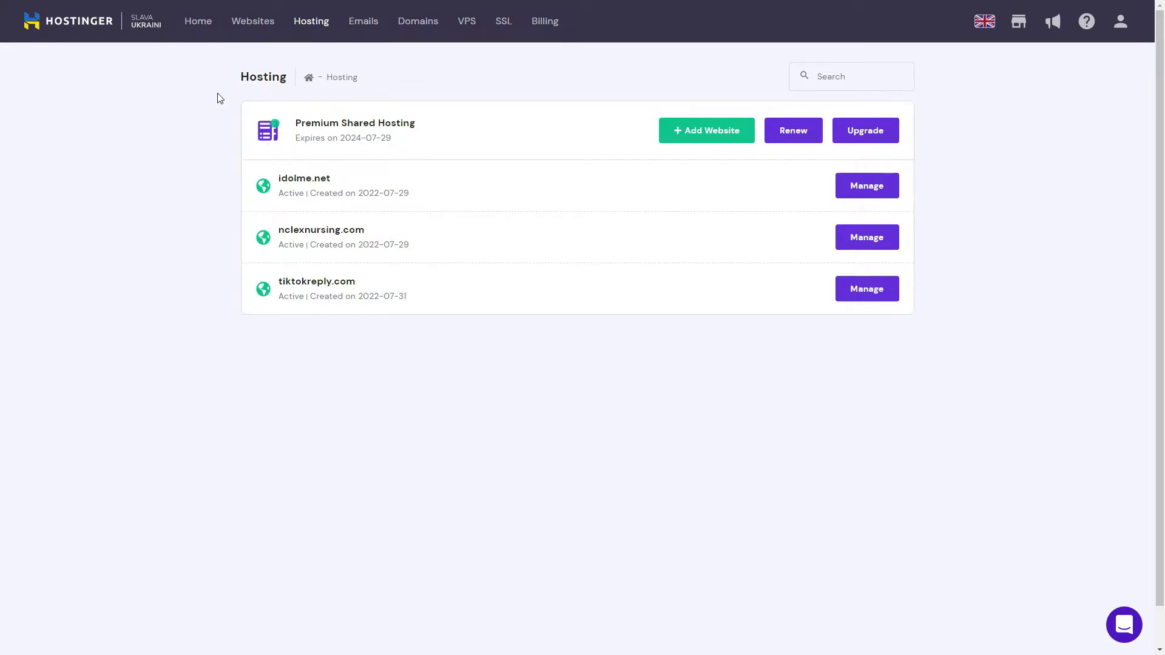
# Open File Manager from the idolme.net hosting management page
pyautogui.click(871, 201)
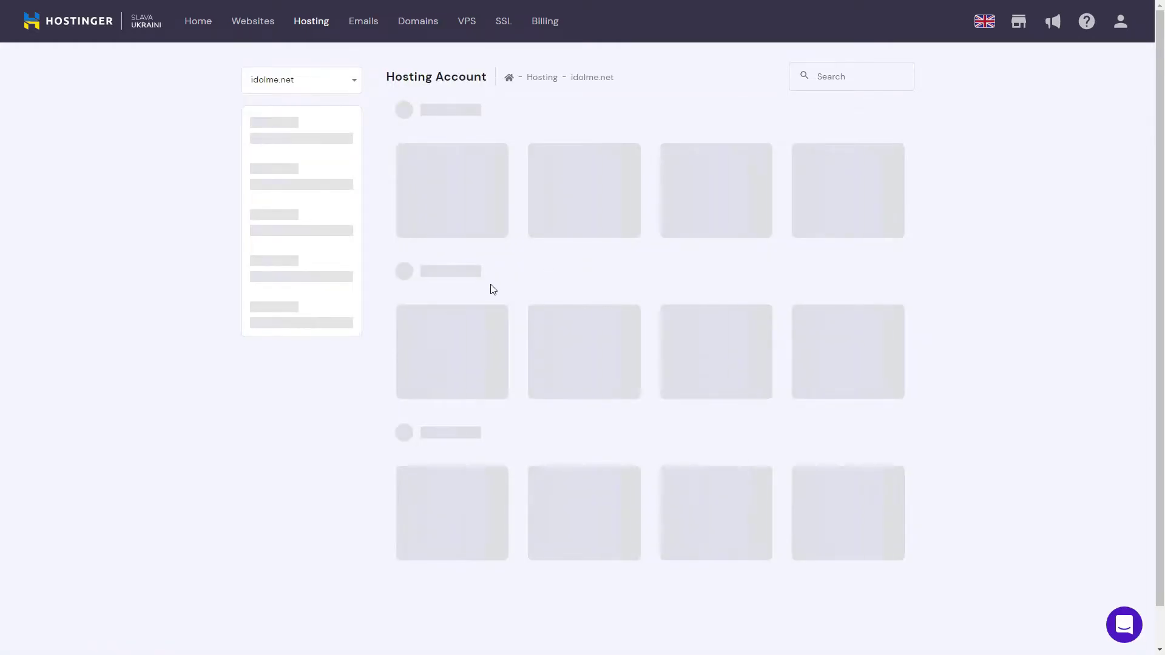
pyautogui.scroll(-1, 493, 290)
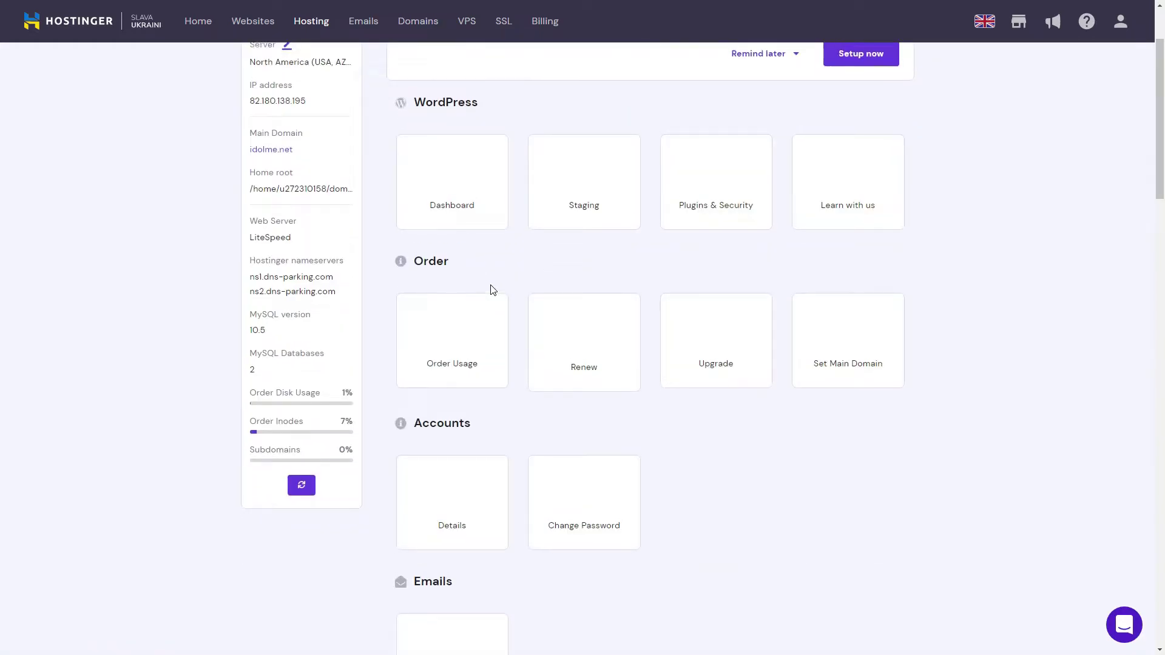
pyautogui.scroll(-2, 493, 290)
pyautogui.scroll(-8, 493, 292)
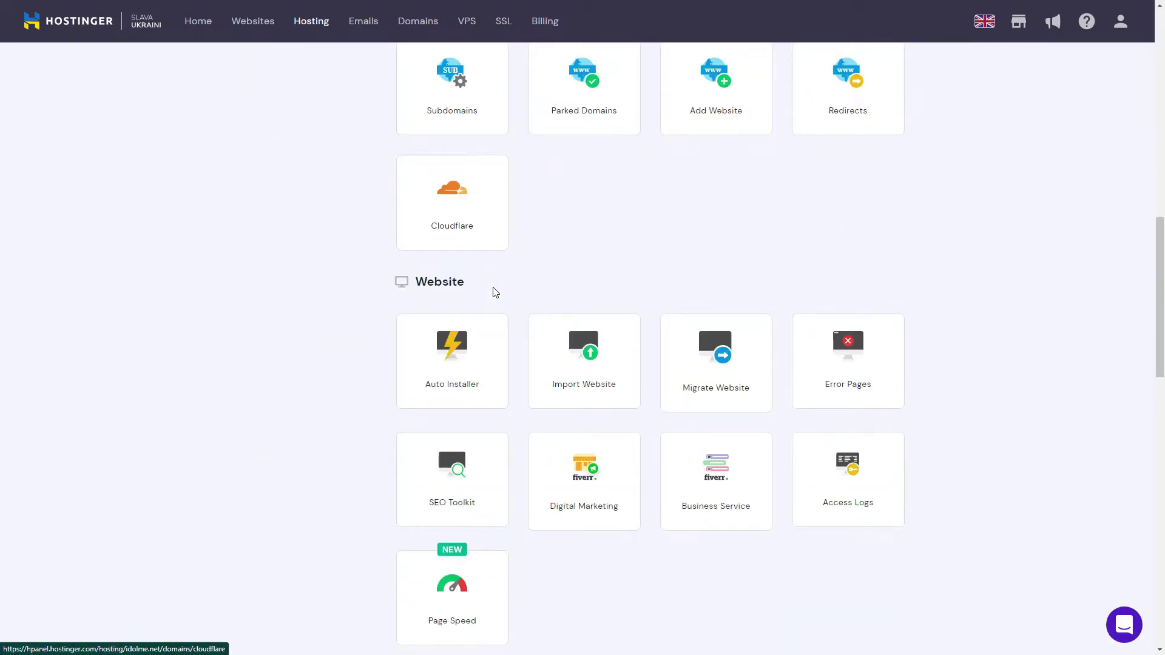
pyautogui.scroll(-4, 523, 380)
pyautogui.scroll(-1, 523, 380)
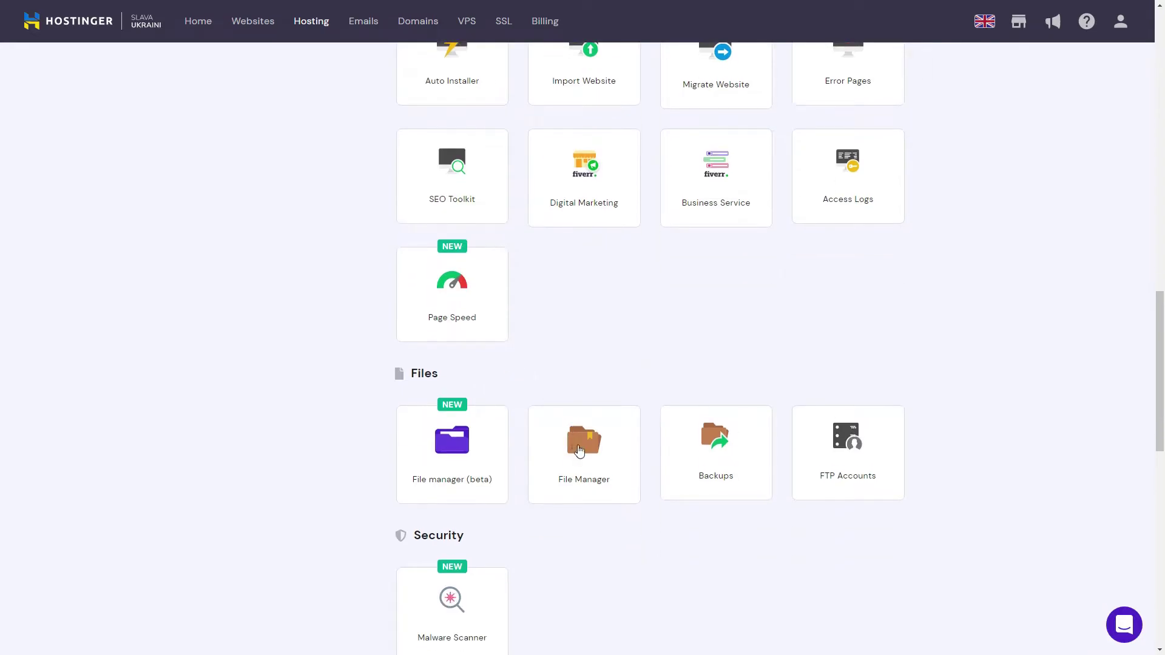
pyautogui.click(587, 459)
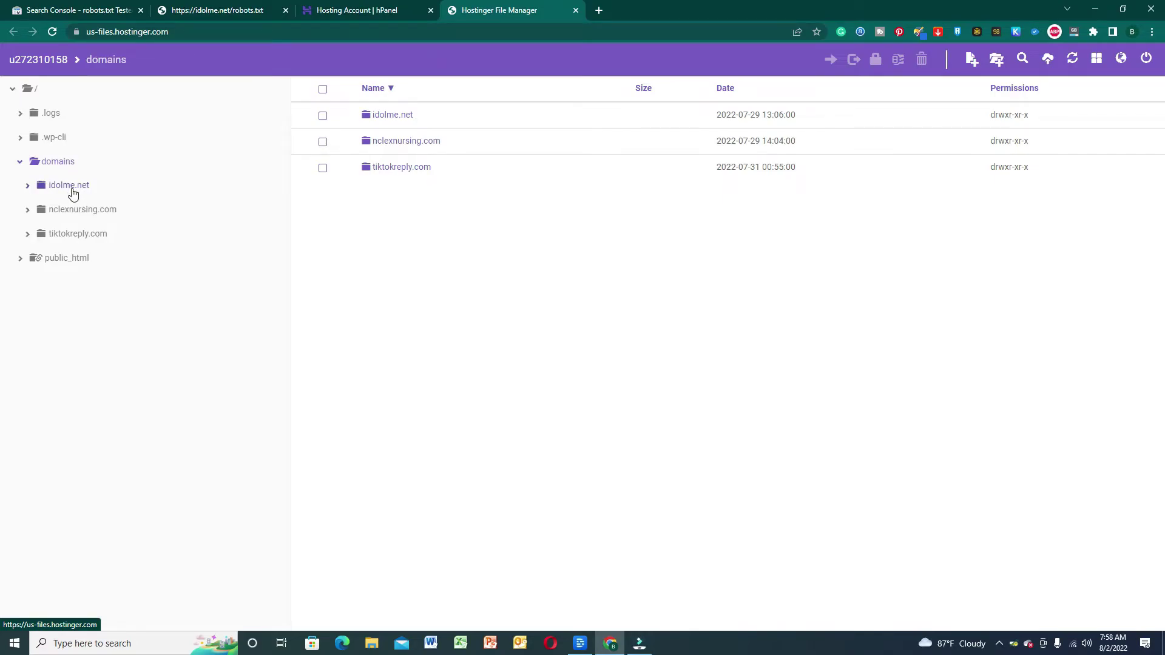
# Navigate to domains > idolme.net > public_html in the File Manager folder tree
pyautogui.click(69, 186)
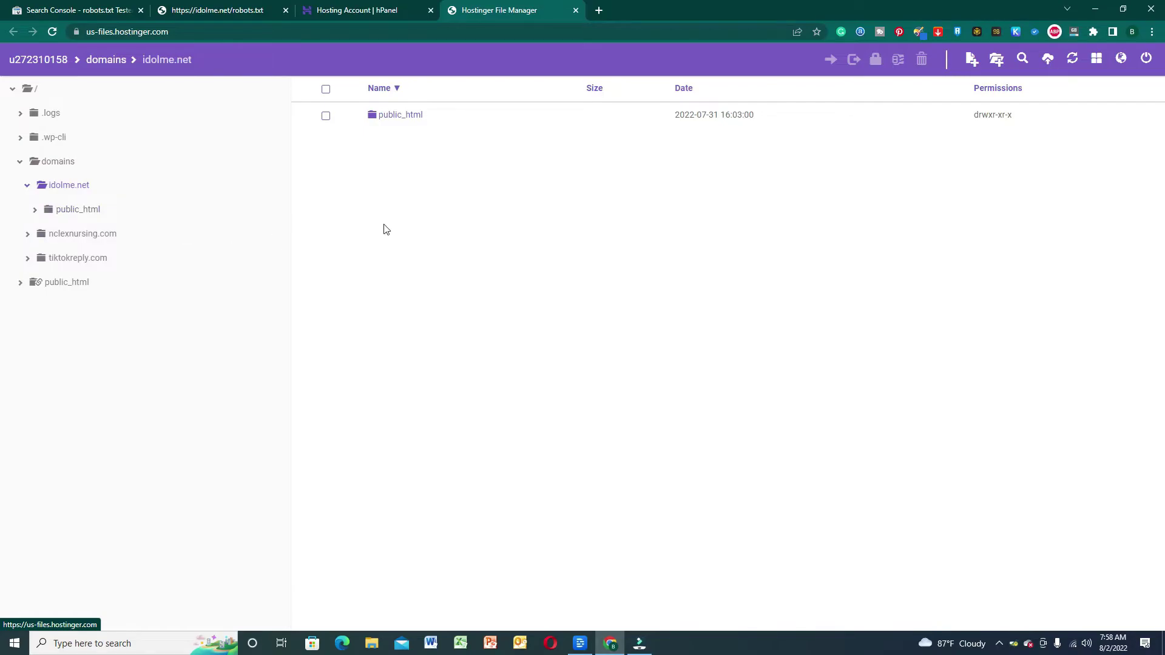
pyautogui.click(403, 121)
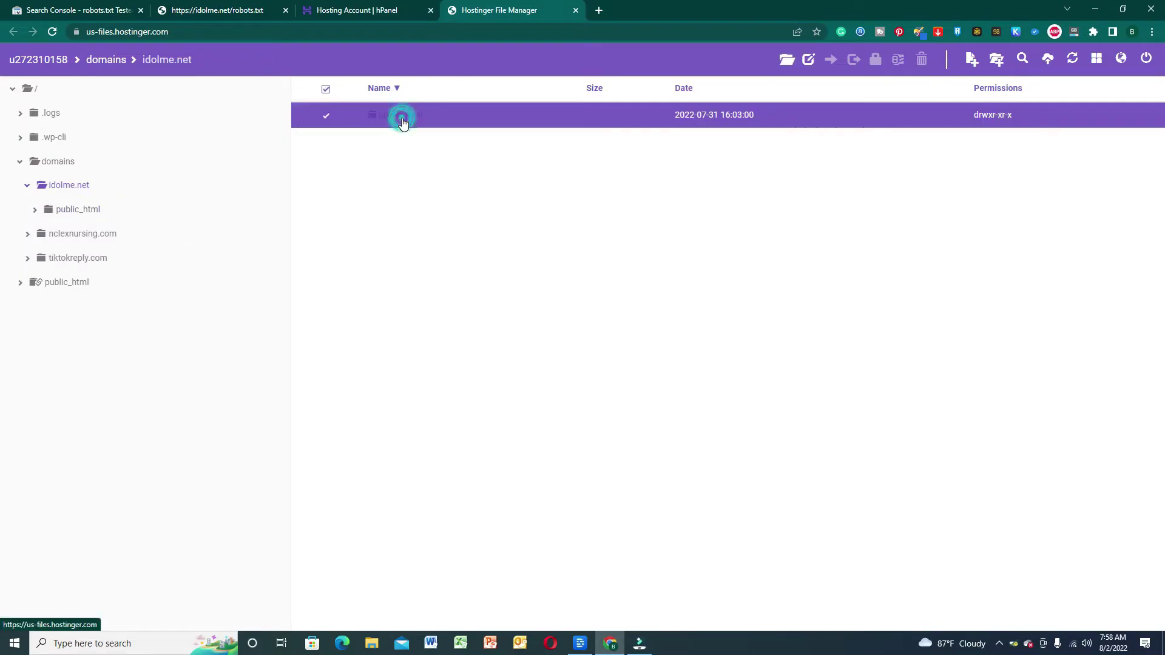
pyautogui.click(325, 116)
pyautogui.click(91, 210)
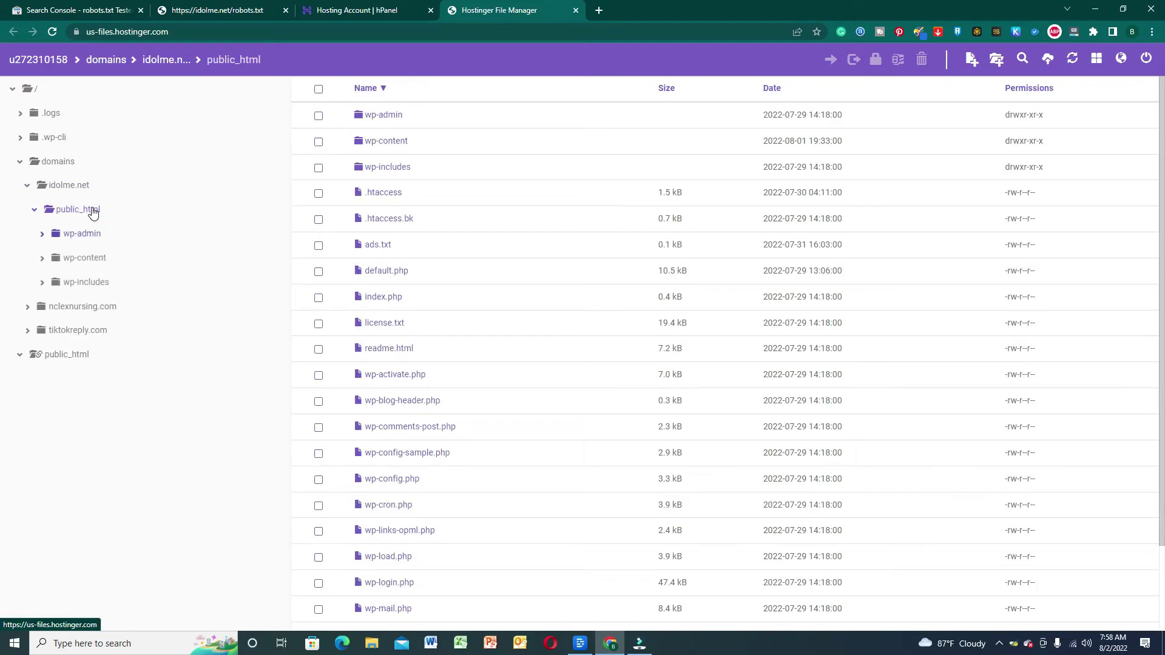
pyautogui.scroll(-2, 513, 370)
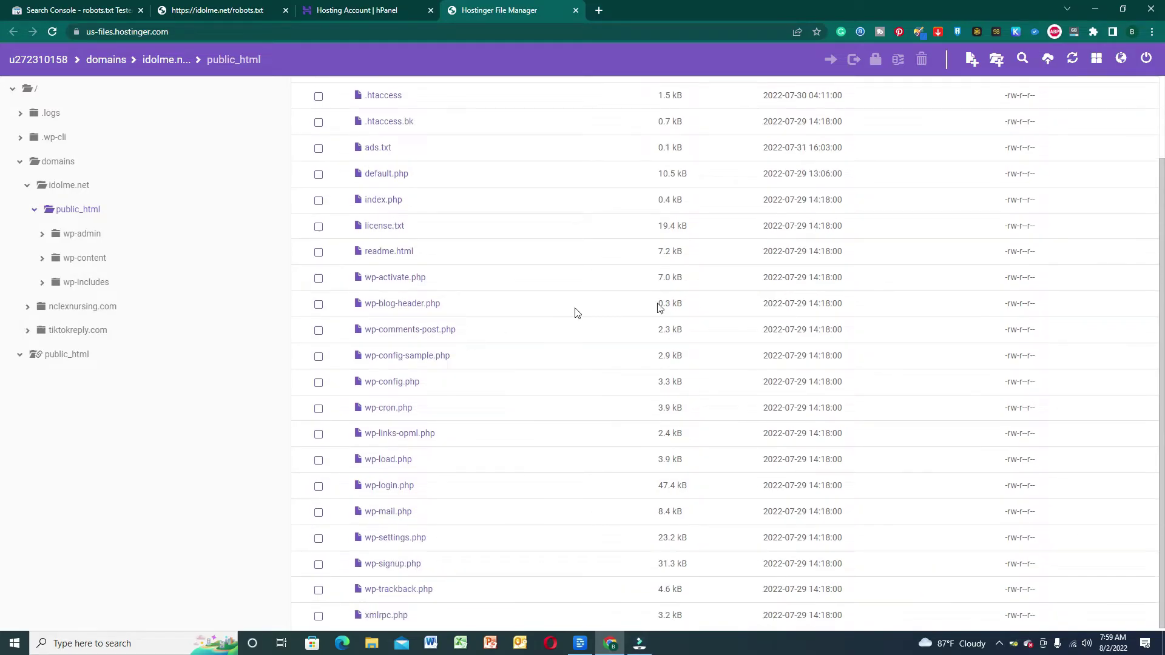
pyautogui.scroll(2, 868, 333)
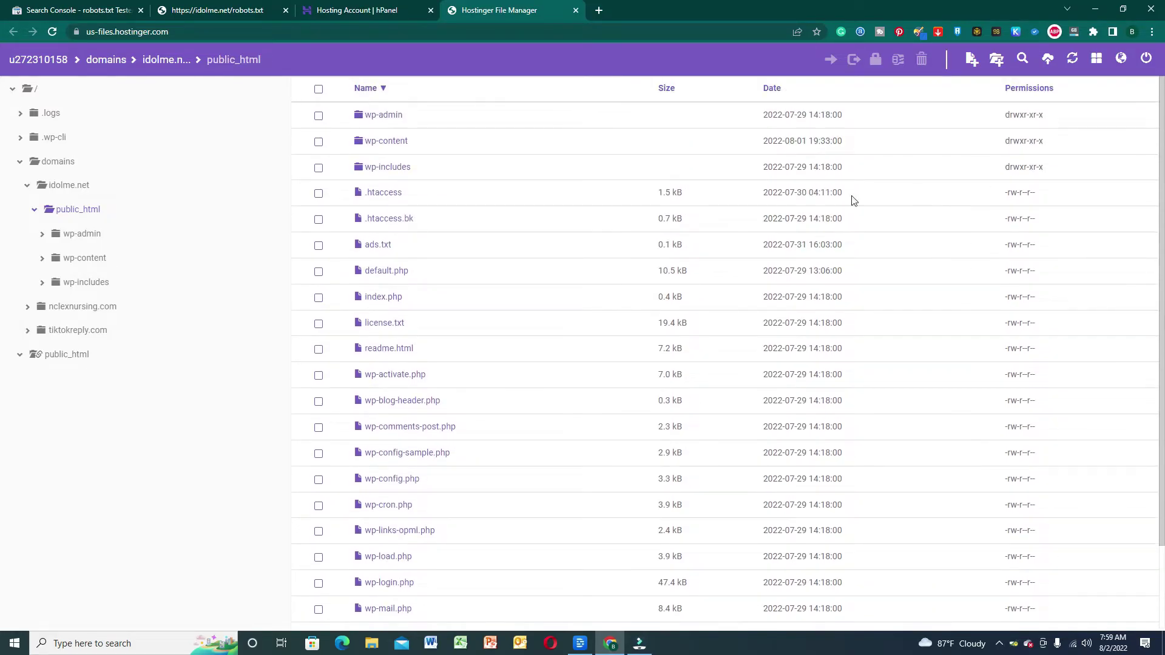
# Create a new folder named 'ROBOT TXT' in idolme.net's public_html
pyautogui.click(995, 60)
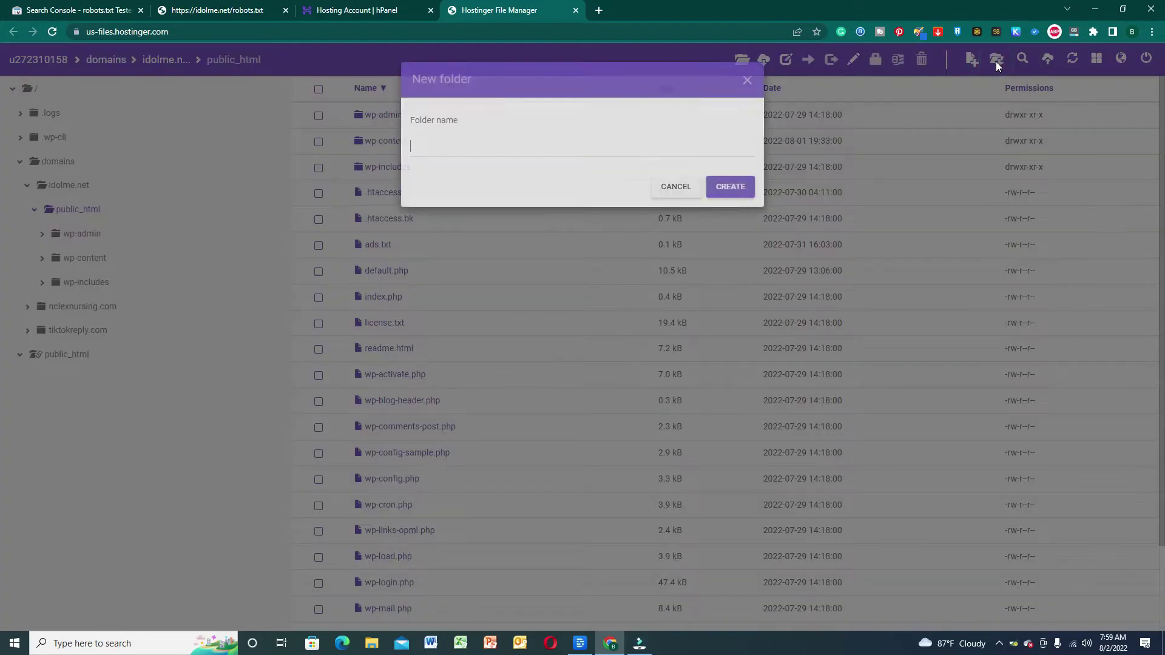
pyautogui.click(472, 150)
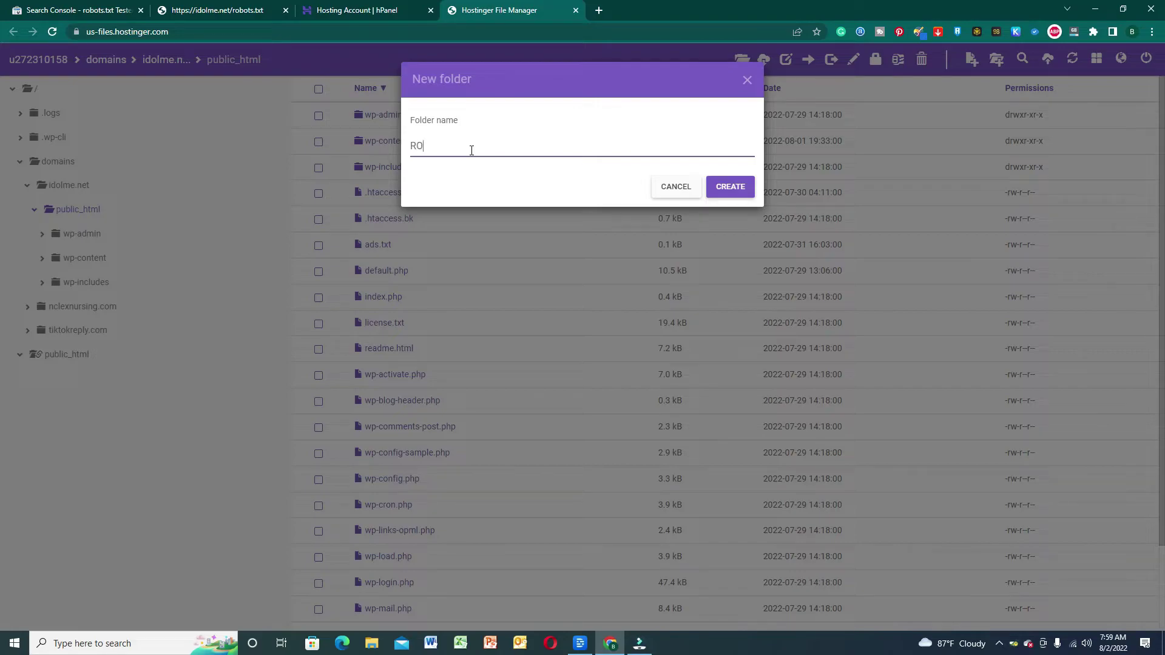
pyautogui.write('ROBOT TXT')
pyautogui.click(728, 190)
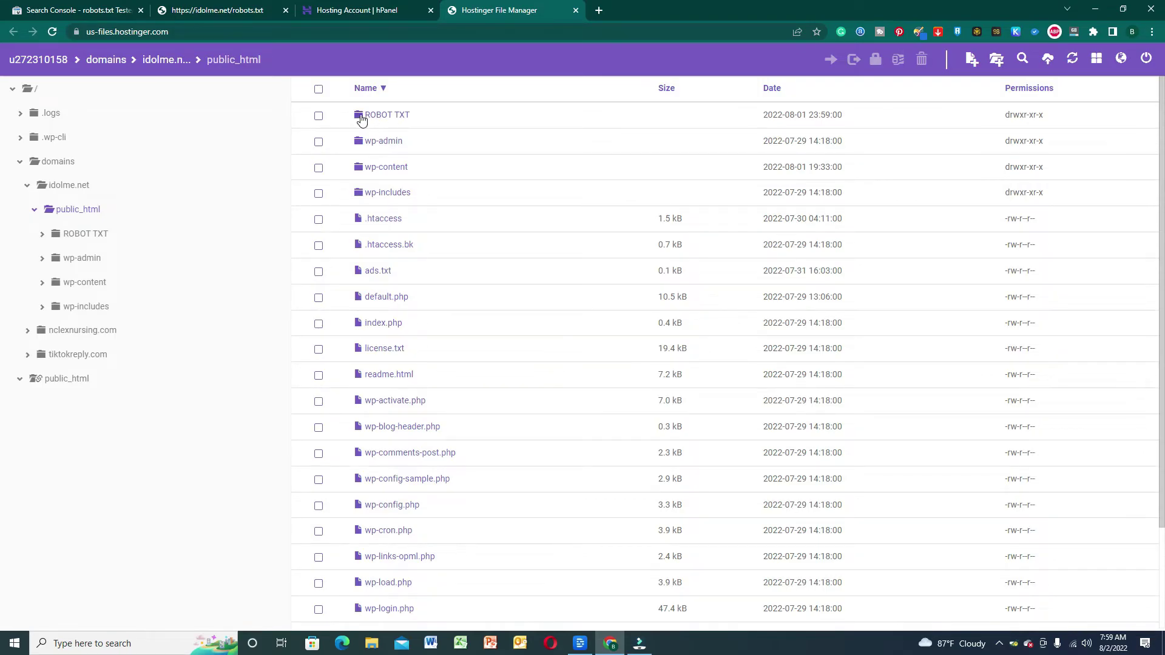
pyautogui.click(397, 121)
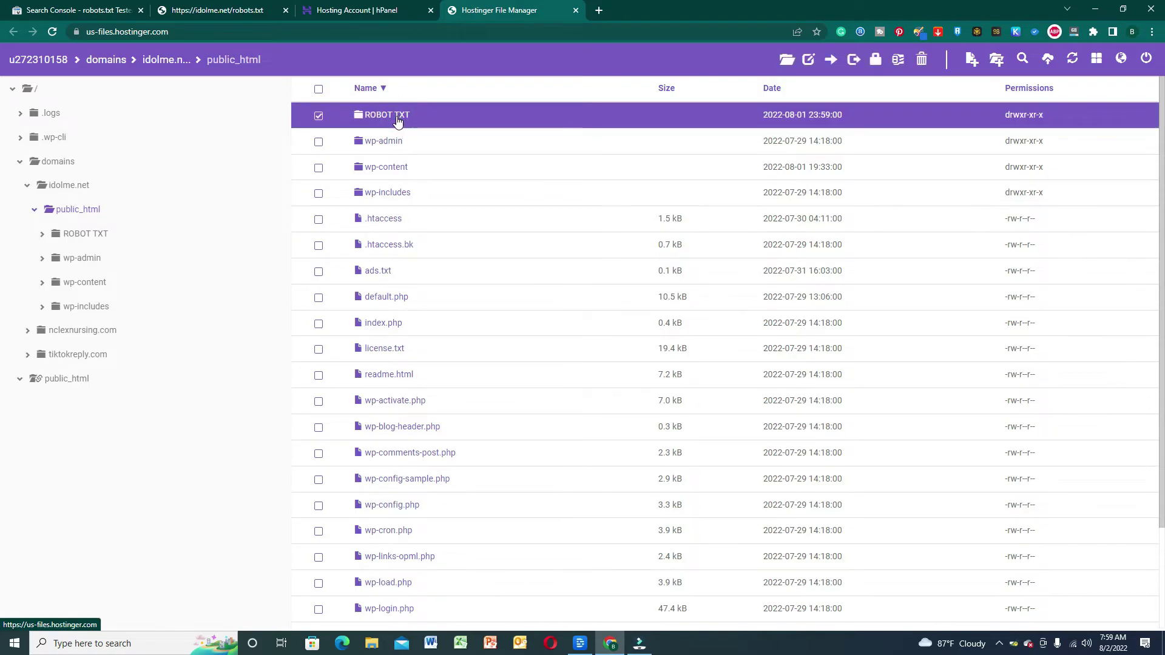
pyautogui.click(318, 115)
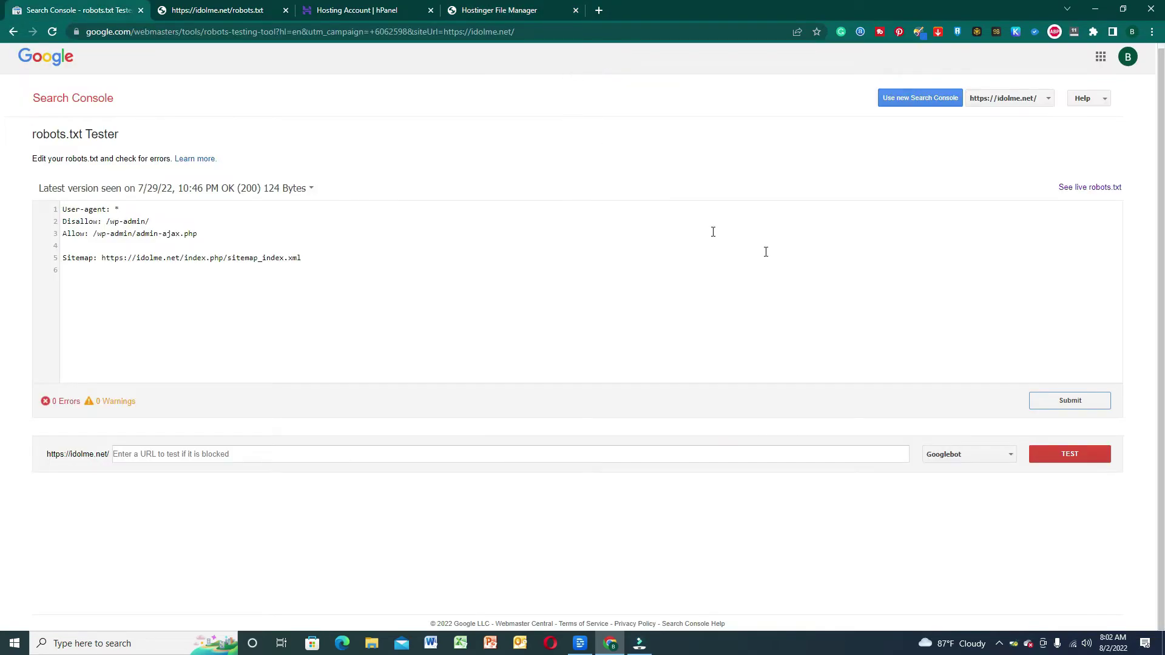
# Download the updated robots.txt from step 1 of the tester's Submit dialog
pyautogui.click(1084, 408)
pyautogui.click(673, 259)
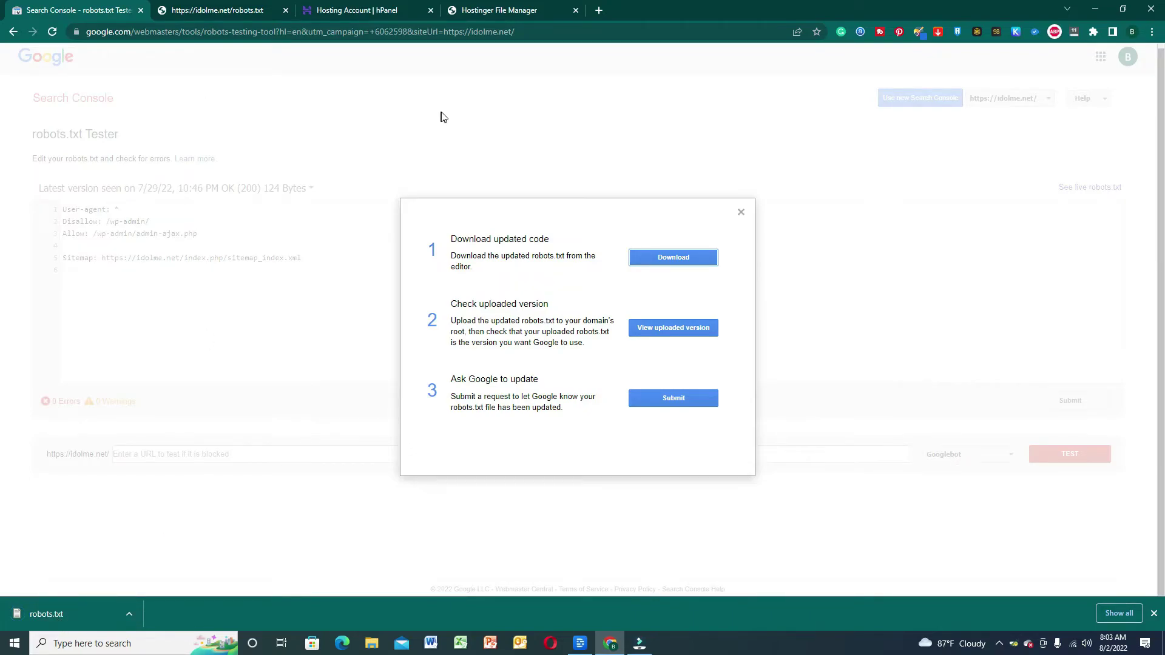
pyautogui.click(496, 9)
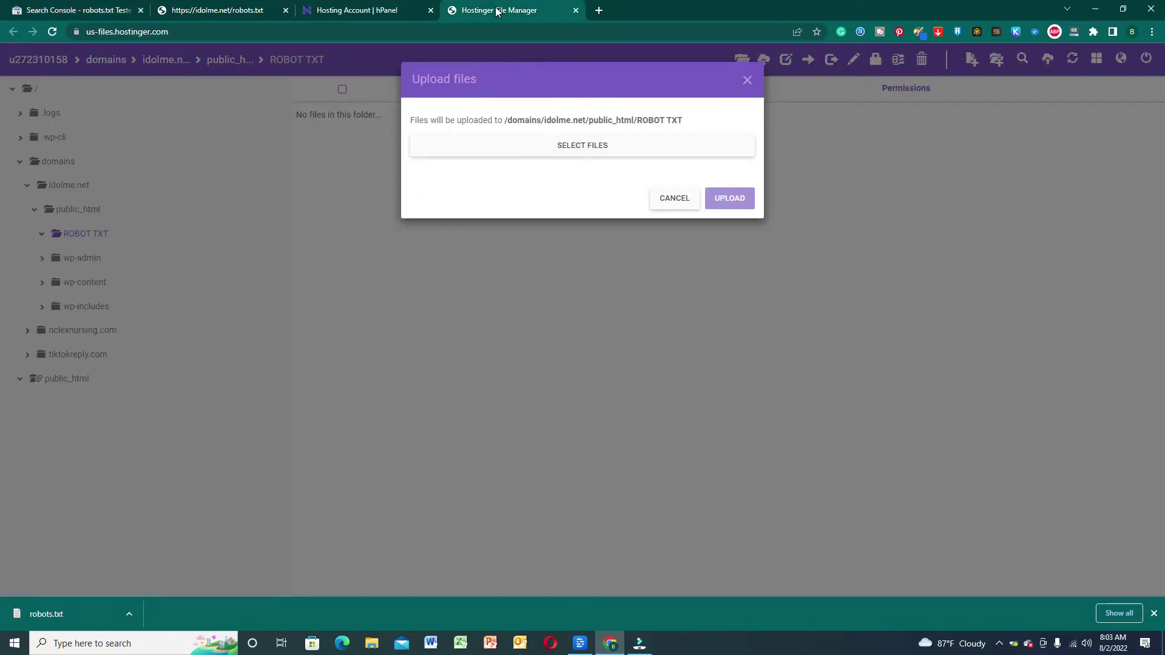
# Upload robots.txt from Downloads into the ROBOT TXT folder
pyautogui.click(598, 150)
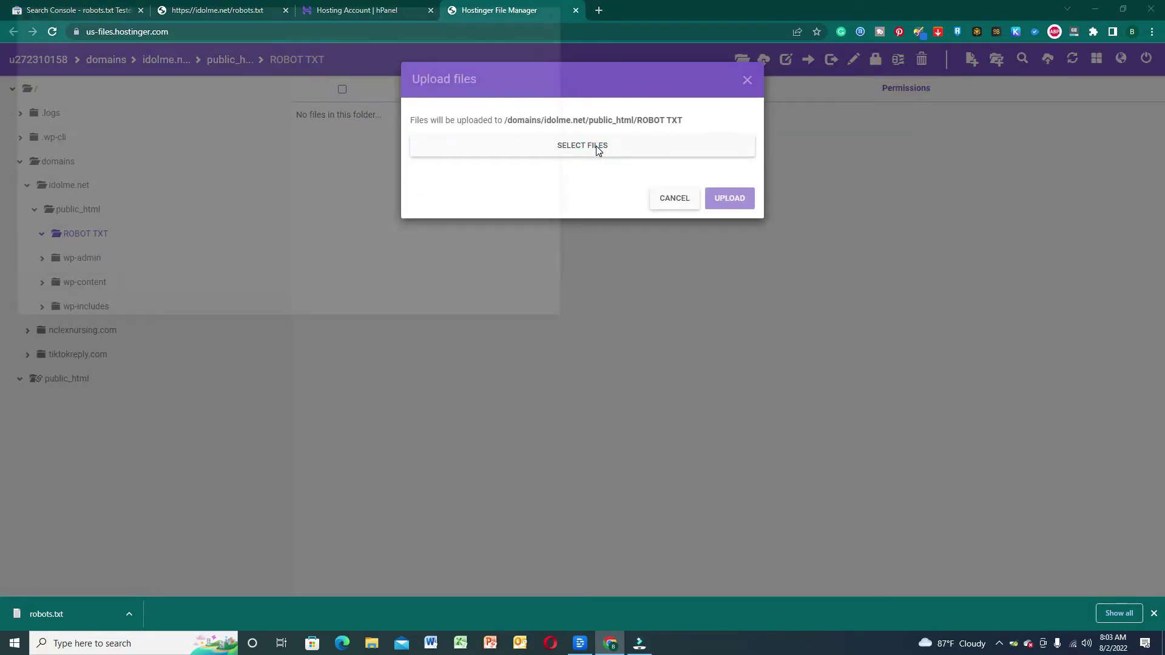
pyautogui.click(61, 132)
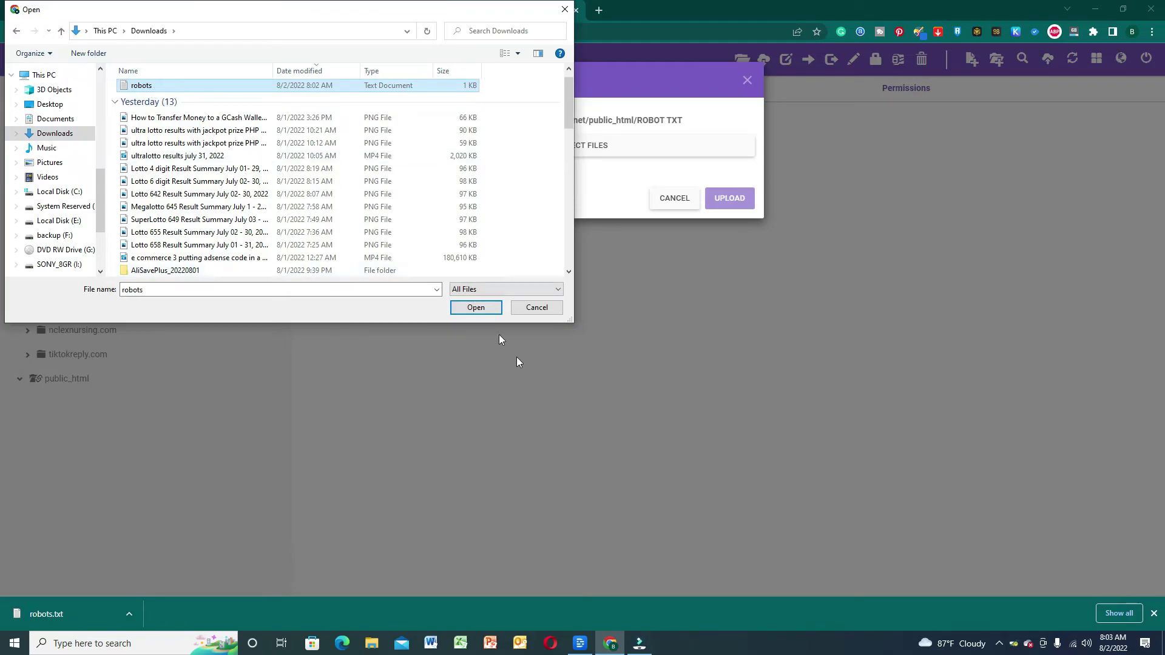
pyautogui.click(476, 307)
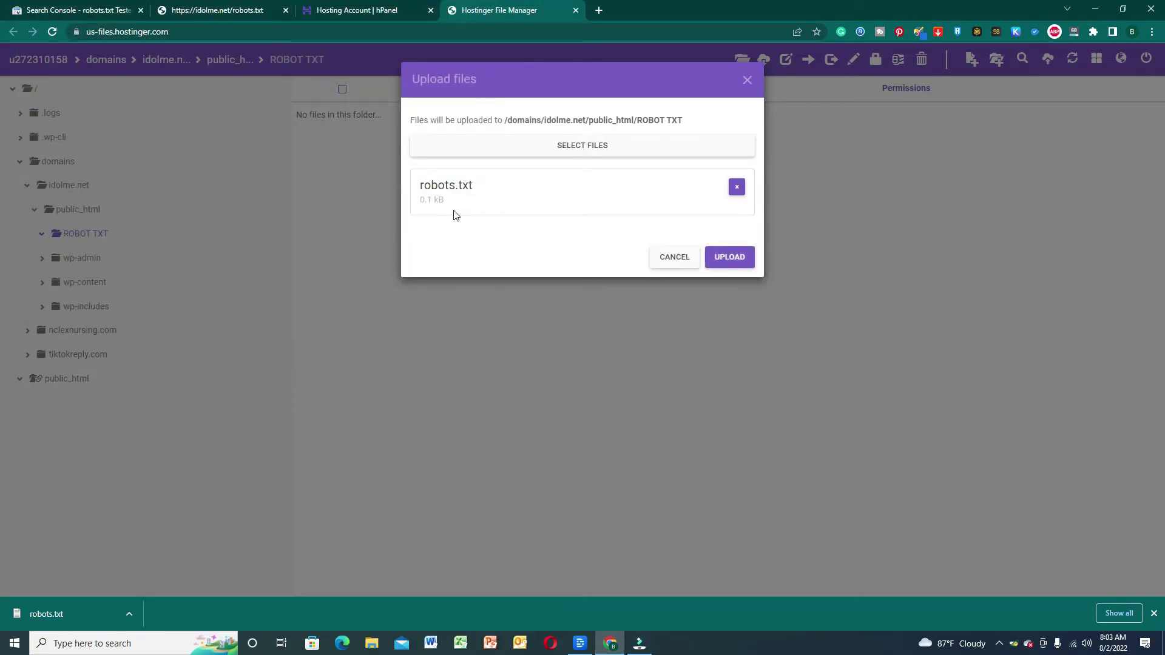
pyautogui.click(730, 257)
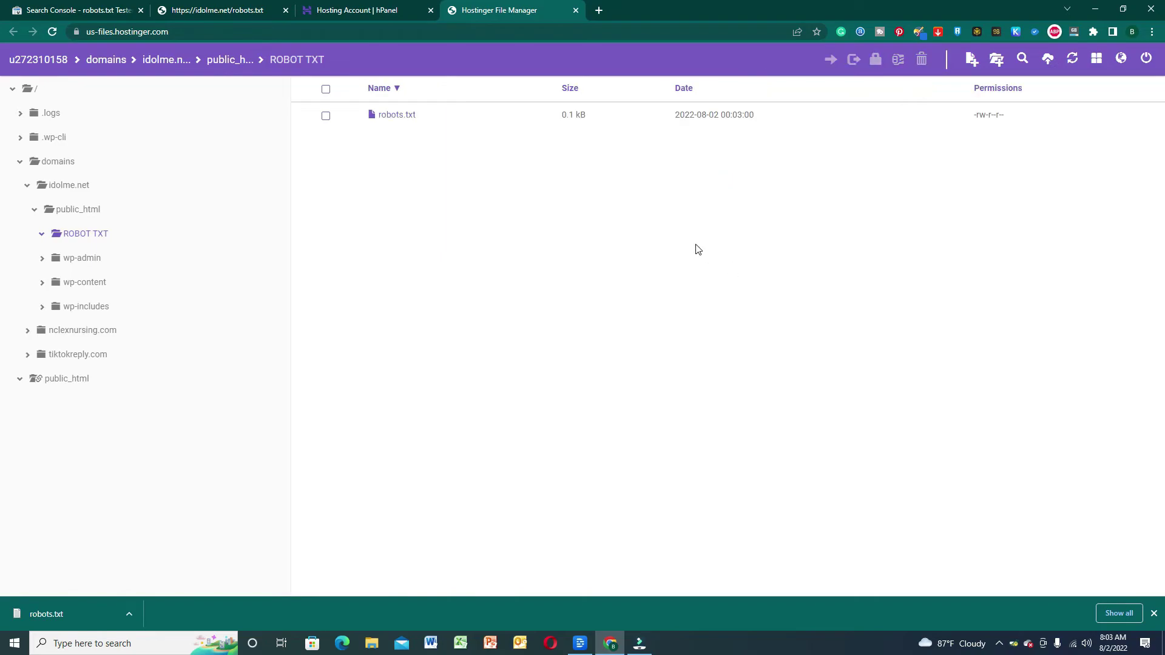
# Review and save the uploaded robots.txt, then submit it to Google from Search Console's step 3
pyautogui.click(326, 117)
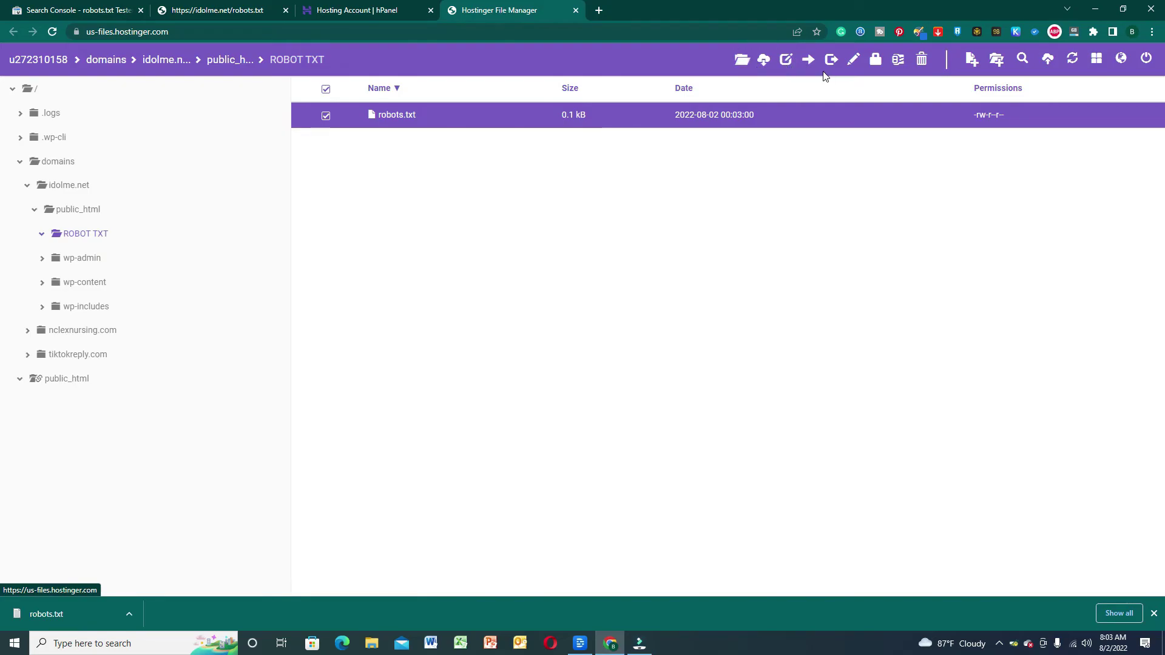
pyautogui.click(741, 60)
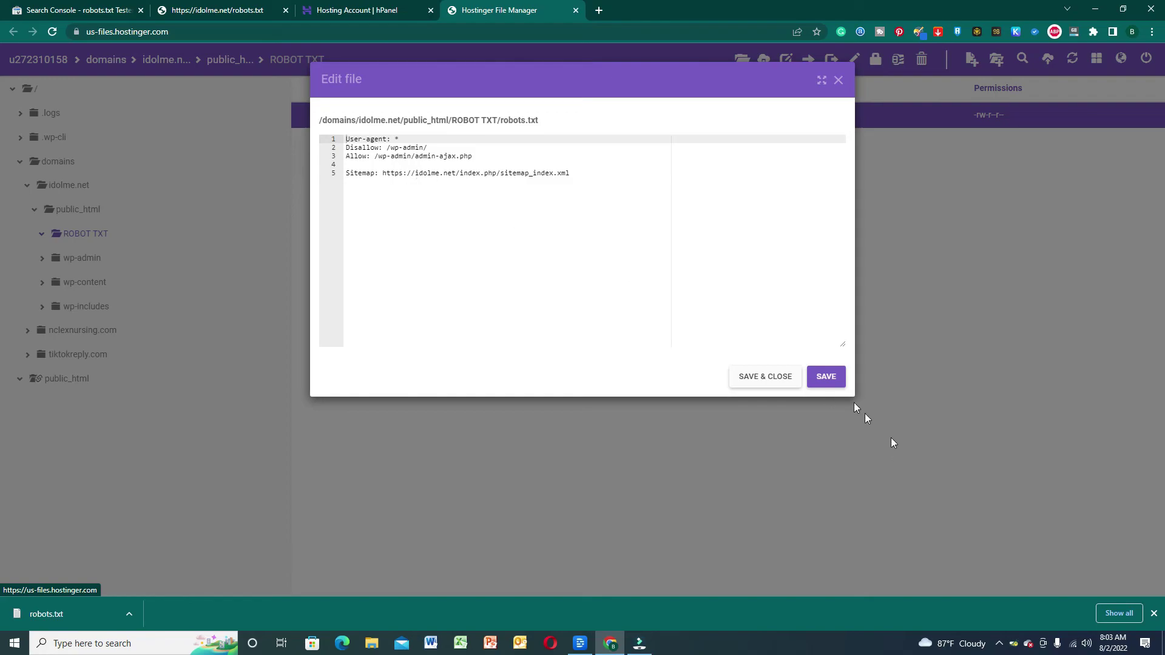
pyautogui.click(839, 385)
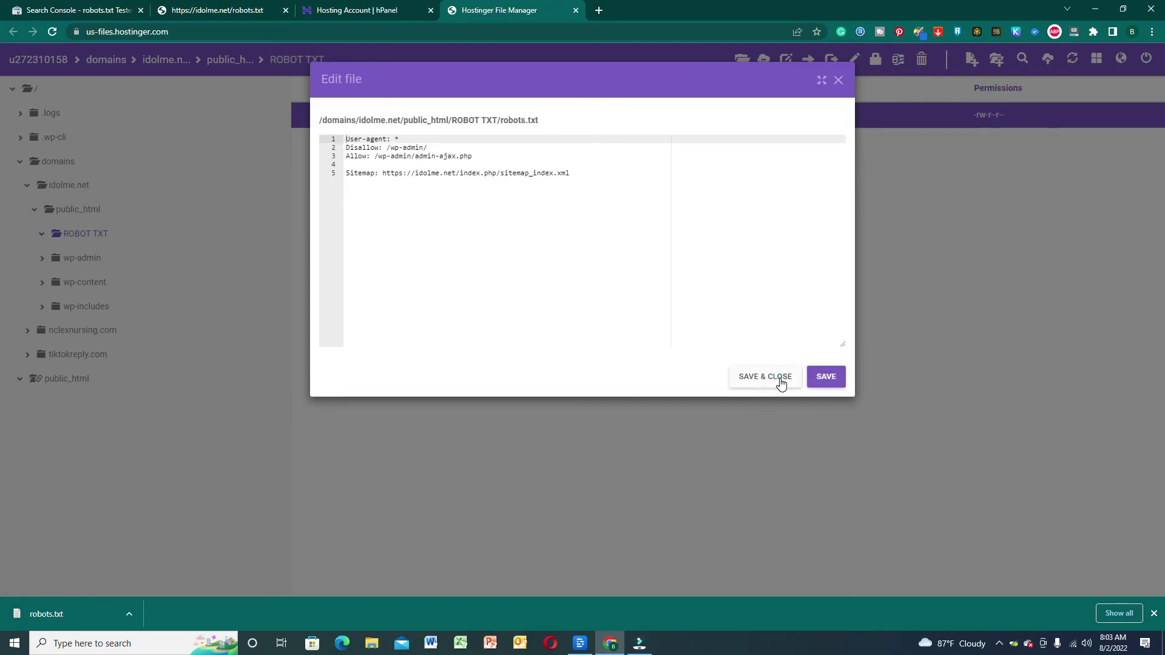
pyautogui.click(780, 382)
pyautogui.click(839, 82)
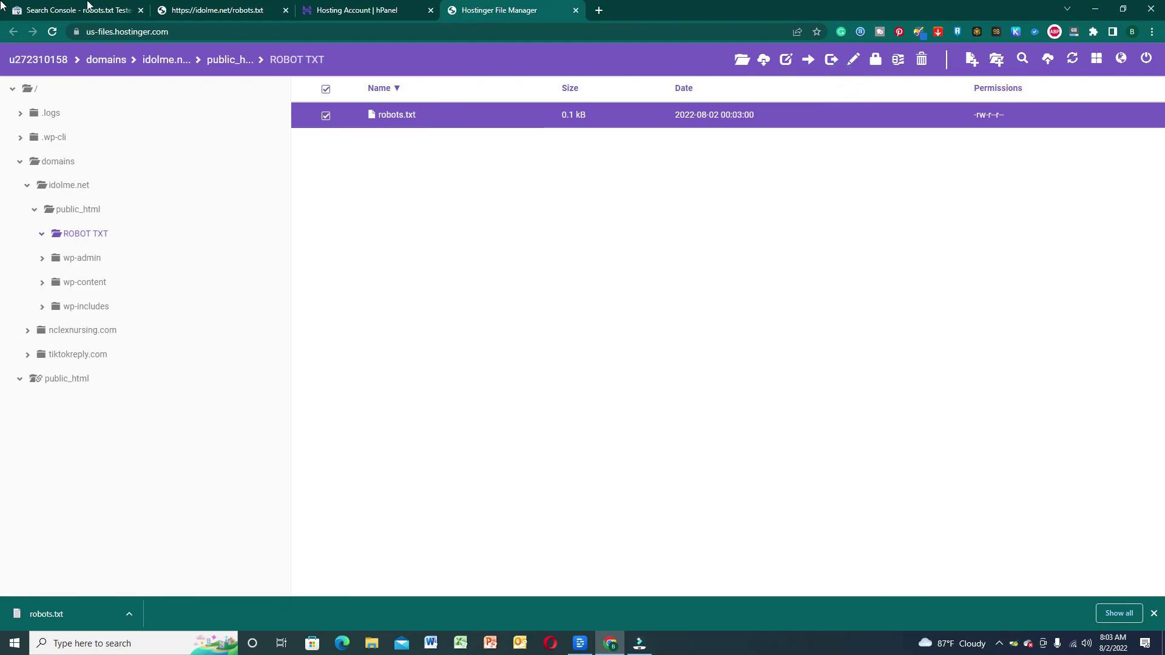
pyautogui.click(64, 11)
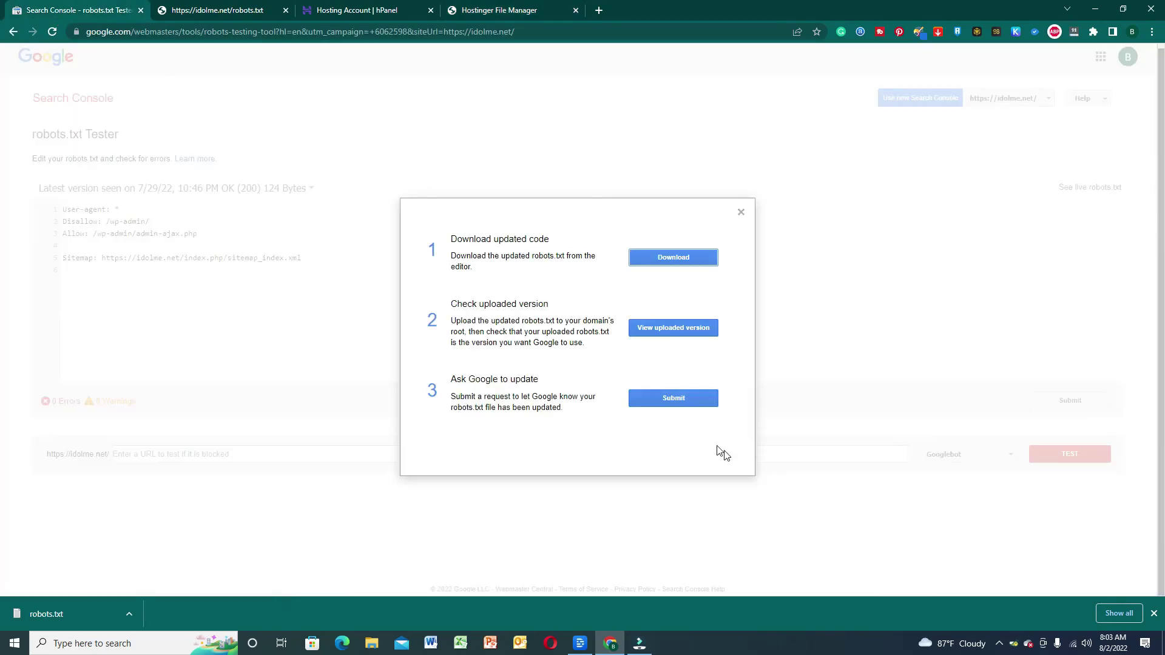
pyautogui.click(677, 402)
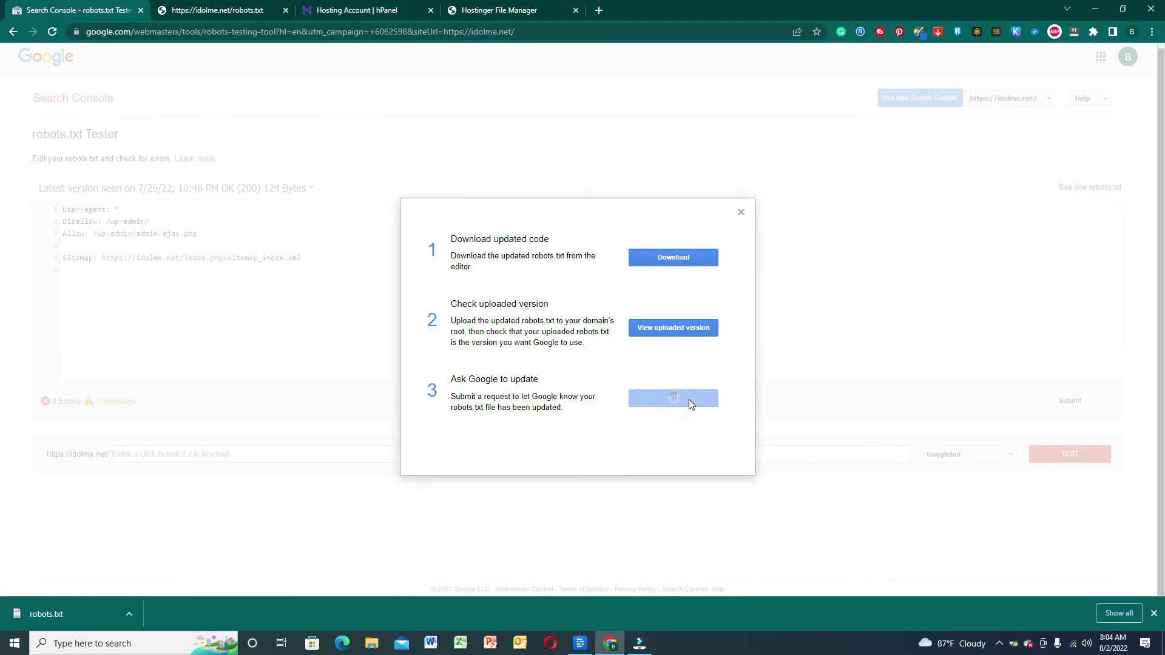